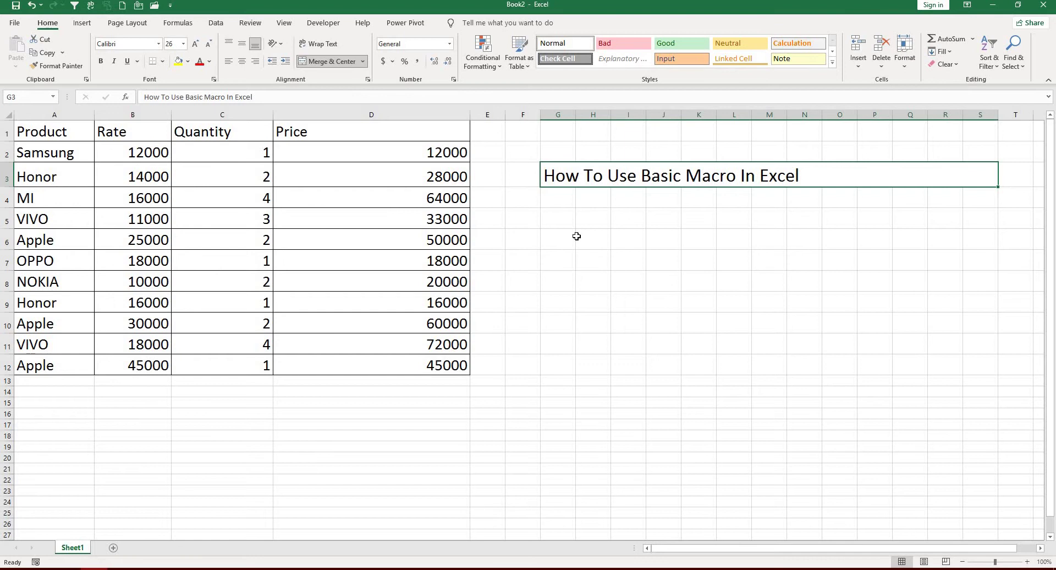
- Select the product table A1:D12, from the Product header down to the last Price
{"action": "left_click", "coordinate": [50, 129]}
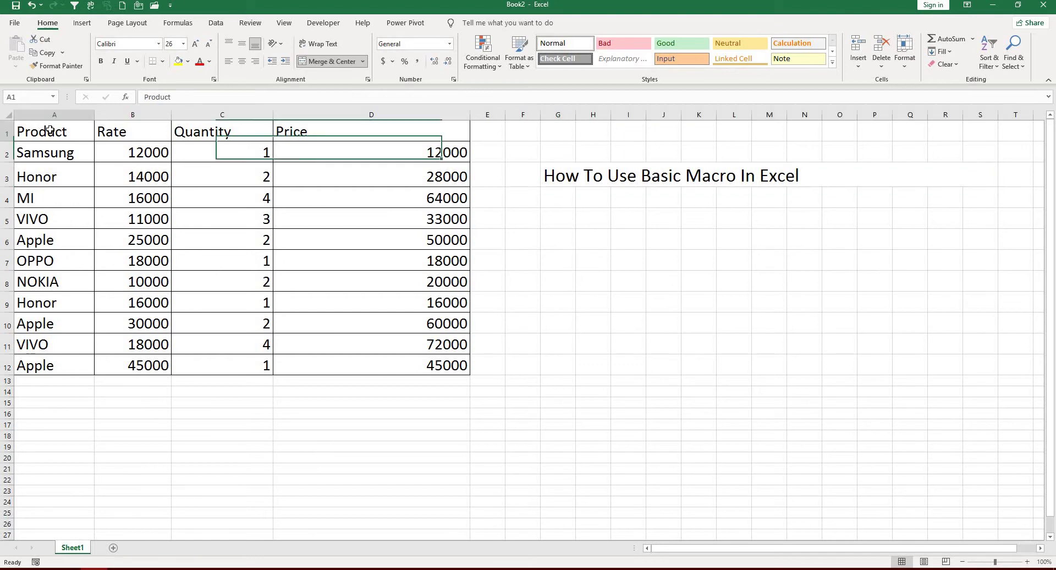
{"action": "left_click_drag", "start_coordinate": [49, 130], "coordinate": [452, 358]}
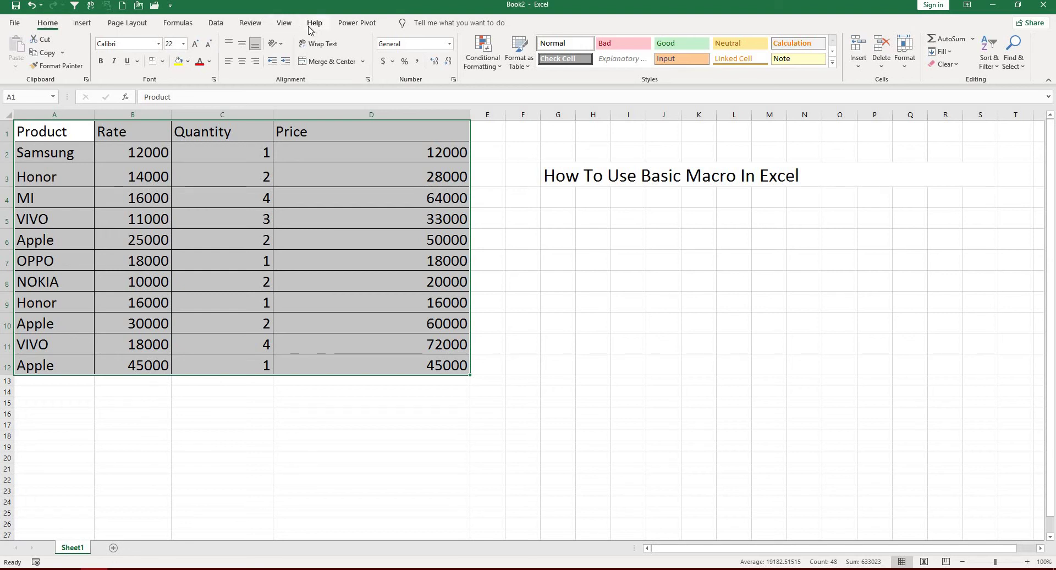
- Enable the Developer tab through Customize the Ribbon and switch to it
{"action": "right_click", "coordinate": [334, 88]}
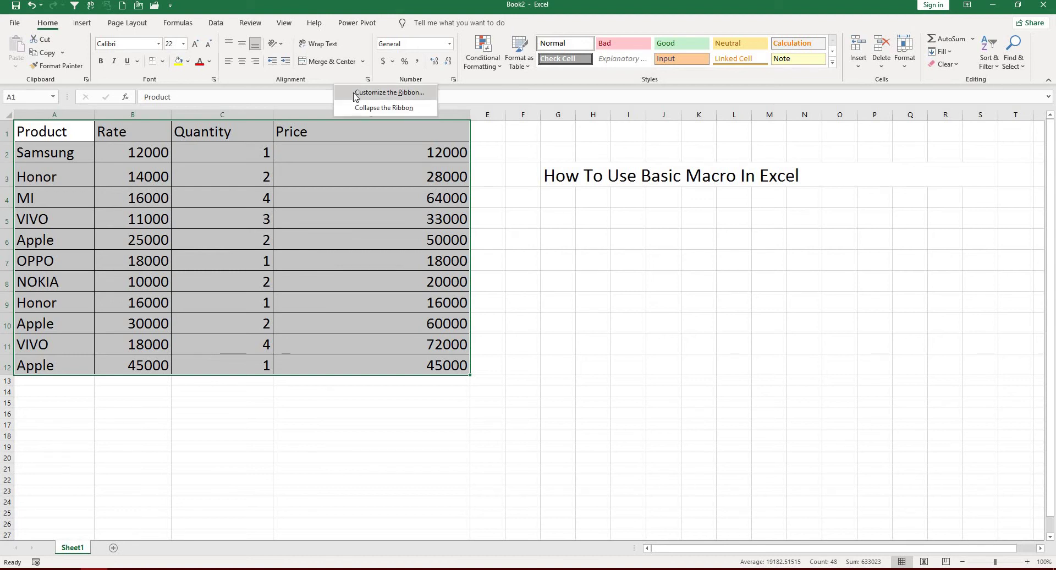
{"action": "left_click", "coordinate": [355, 93]}
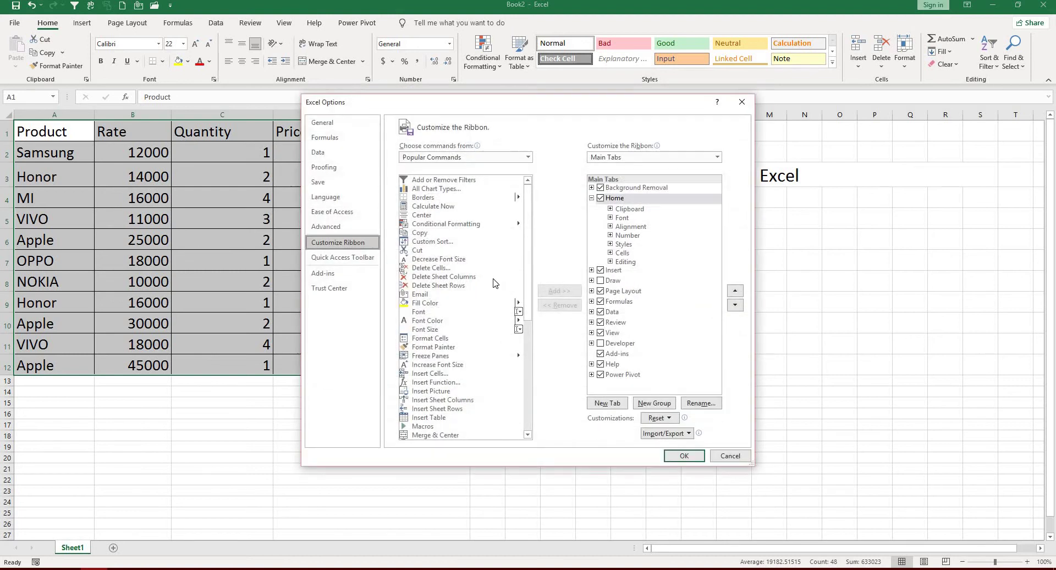
{"action": "left_click", "coordinate": [601, 344]}
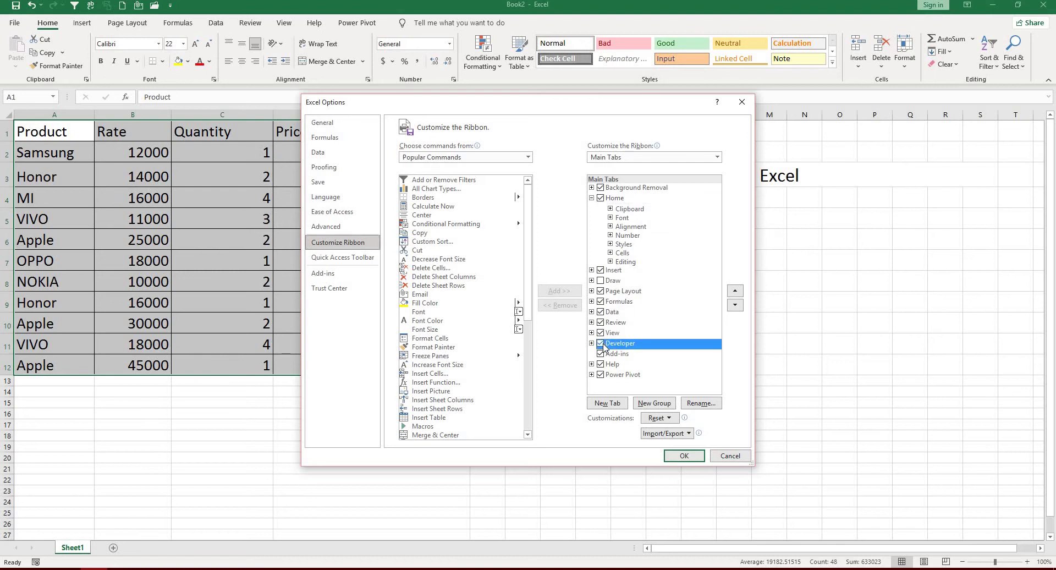
{"action": "left_click", "coordinate": [677, 457]}
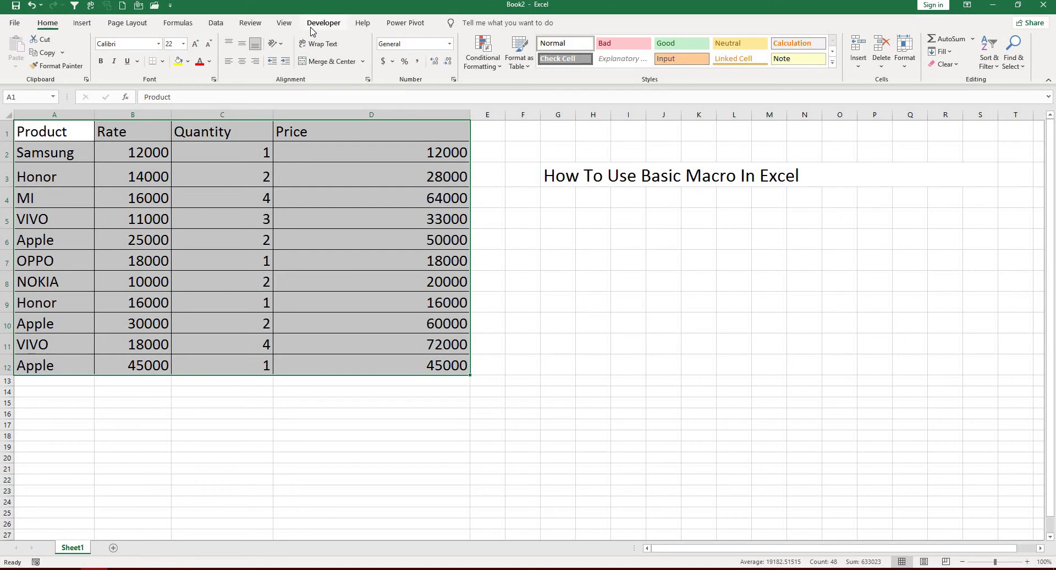
{"action": "left_click", "coordinate": [312, 25]}
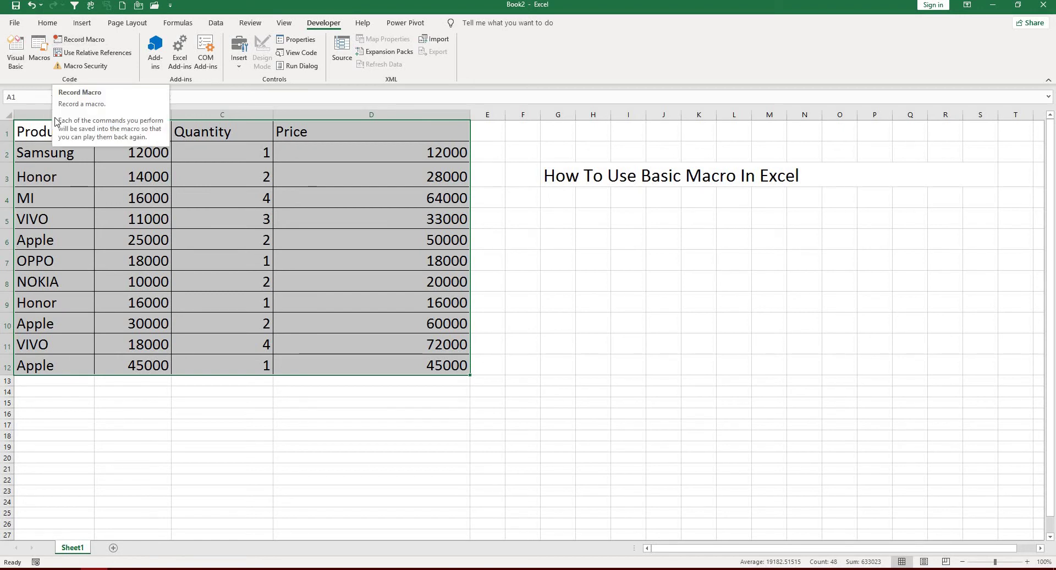
- Set up a new macro named stockreport with shortcut Ctrl+Shift+N and description 'create'
{"action": "left_click", "coordinate": [45, 391]}
{"action": "left_click", "coordinate": [86, 41]}
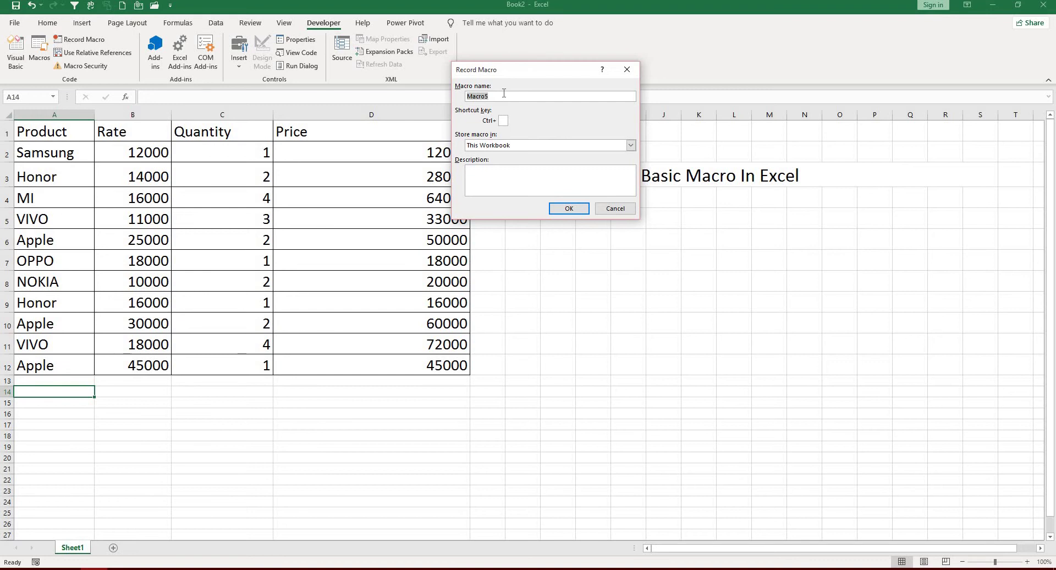
{"action": "key", "text": "BackSpace"}
{"action": "type", "text": "tockre"}
{"action": "type", "text": "port"}
{"action": "left_click", "coordinate": [506, 124]}
{"action": "type", "text": "N"}
{"action": "left_click", "coordinate": [504, 183]}
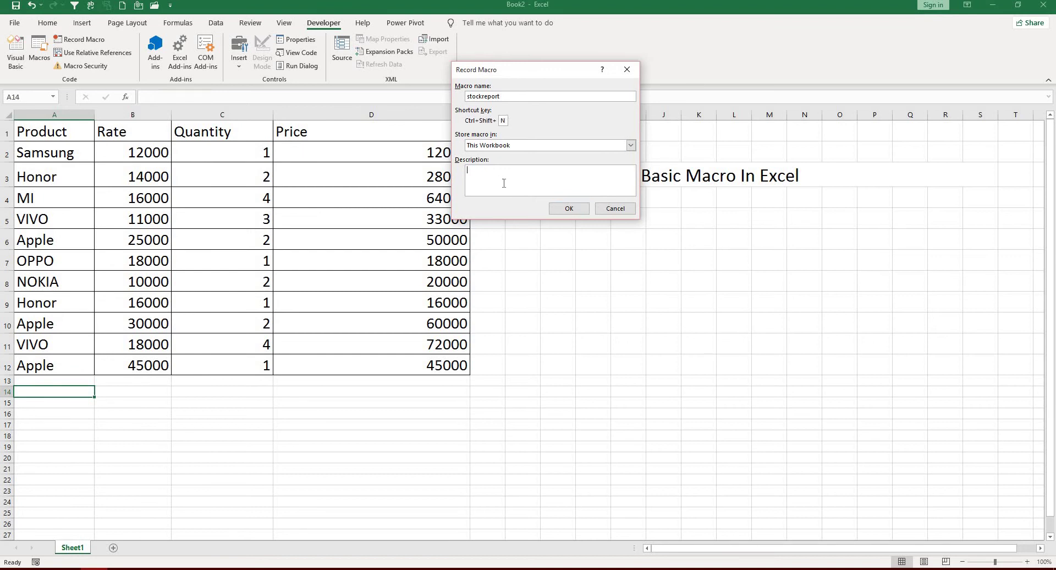
{"action": "type", "text": "creat"}
{"action": "type", "text": "e"}
- Start recording and select the product table A1:D12 using Shift+arrow keys
{"action": "left_click", "coordinate": [568, 212]}
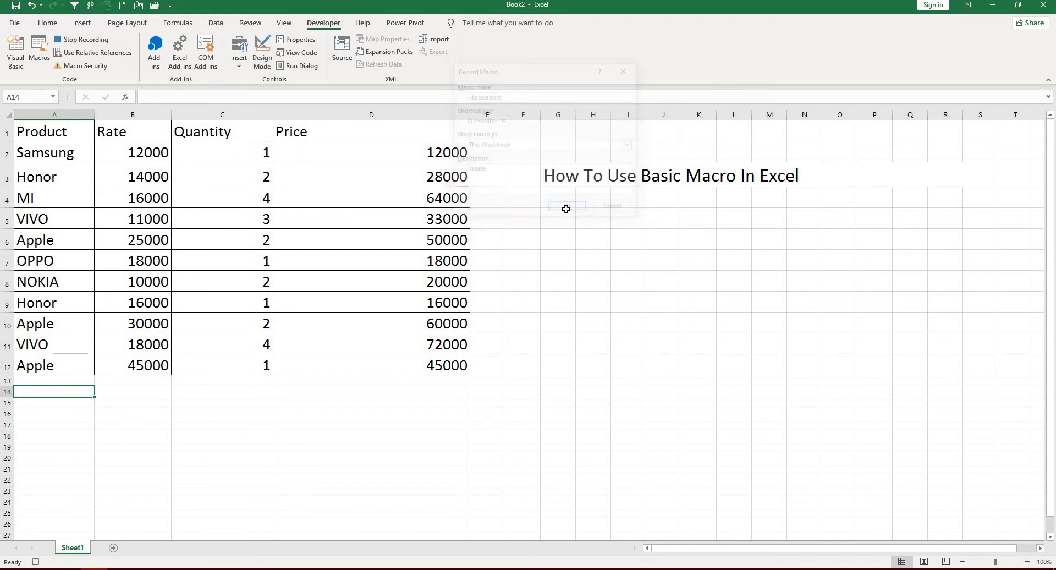
{"action": "left_click", "coordinate": [66, 132]}
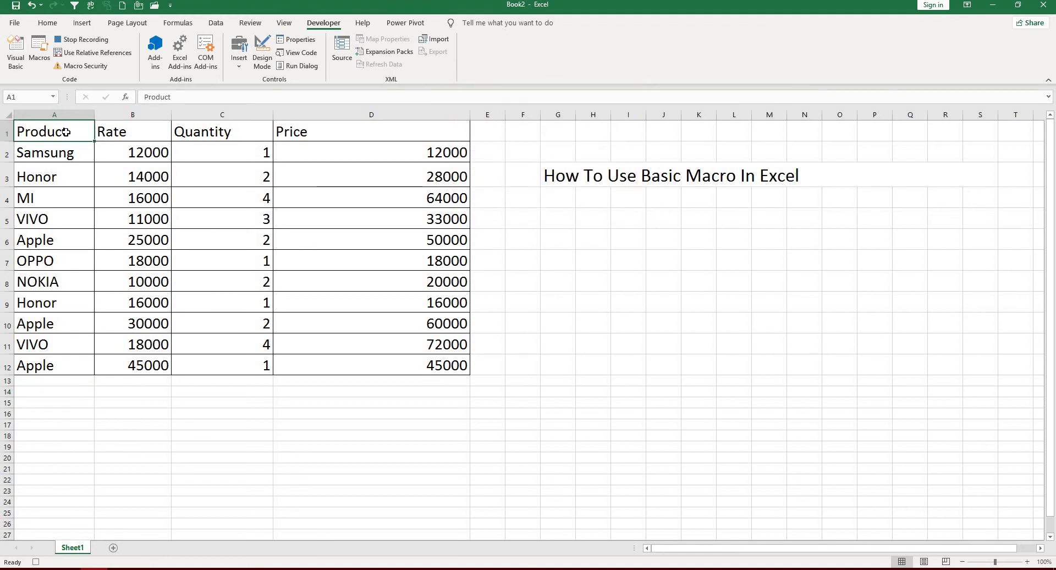
{"action": "key", "text": "shift+Down"}
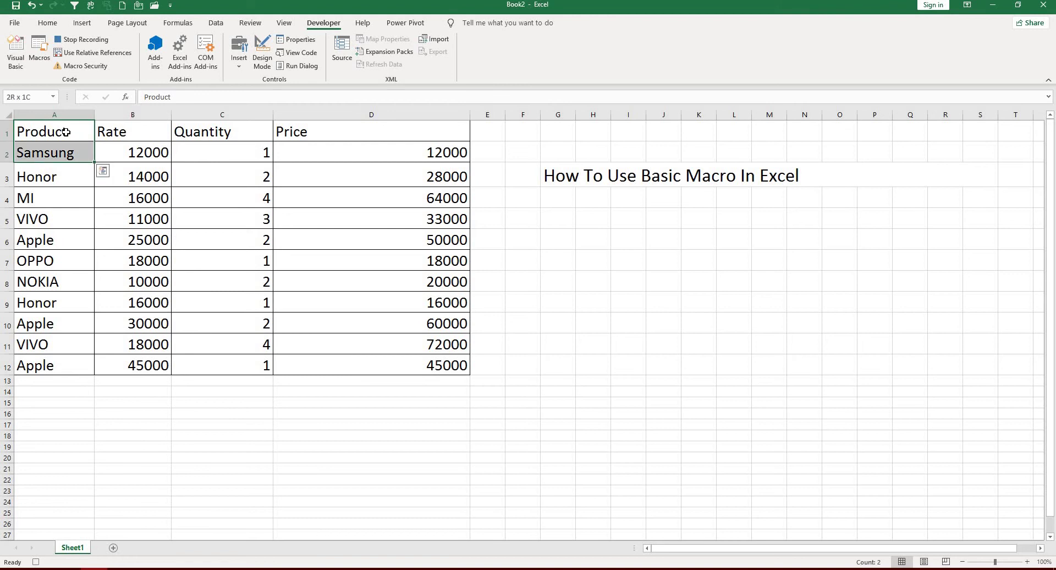
{"action": "key", "text": "shift+Down"}
{"action": "key", "text": "shift+Down"}
{"action": "key", "text": "shift+Down"}
{"action": "key", "text": "shift+Down"}
{"action": "key", "text": "shift+Down"}
{"action": "key", "text": "shift+Down"}
{"action": "key", "text": "shift+Down"}
{"action": "key", "text": "shift+Down"}
{"action": "key", "text": "shift+Down"}
{"action": "key", "text": "shift+Down"}
{"action": "key", "text": "shift+Down"}
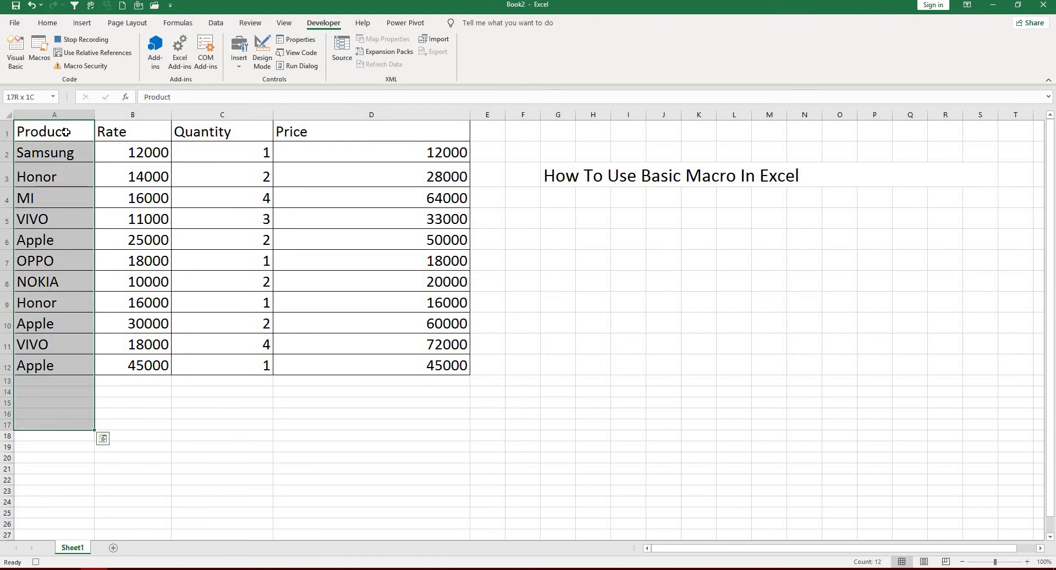
{"action": "key", "text": "shift+Up"}
{"action": "key", "text": "shift+Up"}
{"action": "key", "text": "shift+Up"}
{"action": "key", "text": "shift+Up"}
{"action": "key", "text": "shift+Up"}
{"action": "key", "text": "shift+Up"}
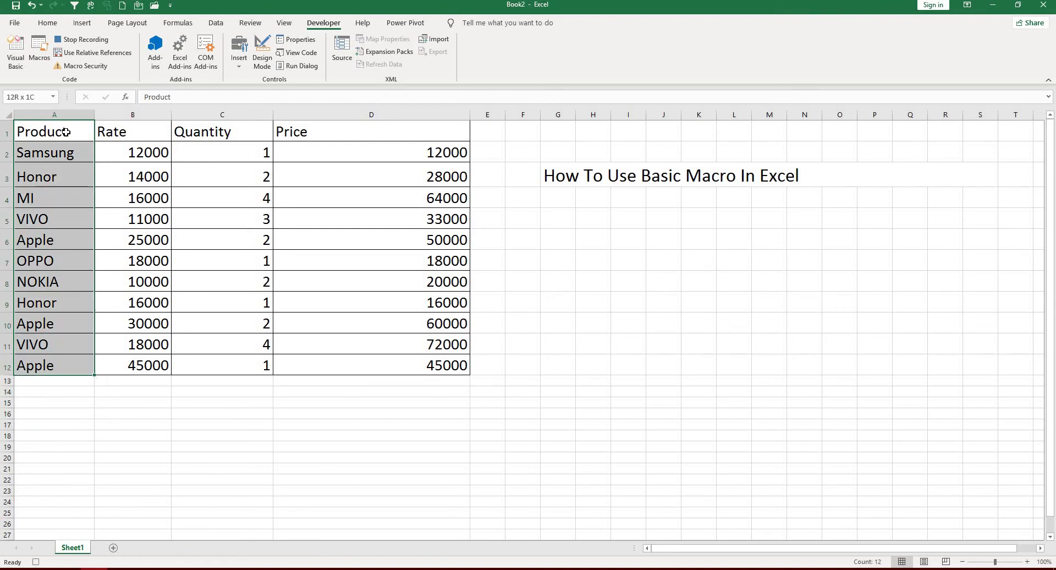
{"action": "key", "text": "shift+Right"}
{"action": "key", "text": "shift+Right"}
{"action": "key", "text": "shift+Right"}
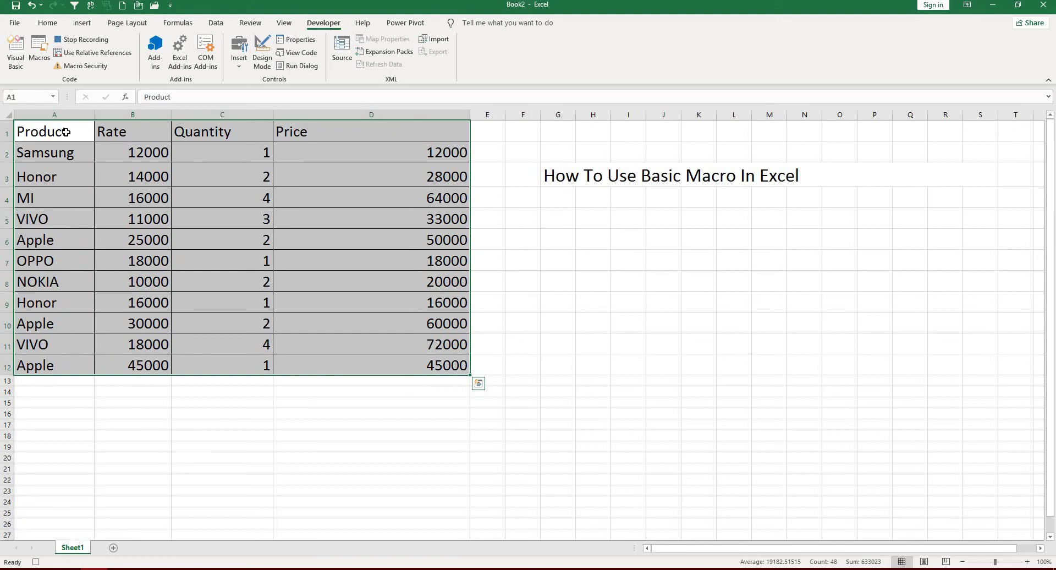
- Insert a Clustered Column - Line combo chart of the selected table
{"action": "left_click", "coordinate": [82, 26]}
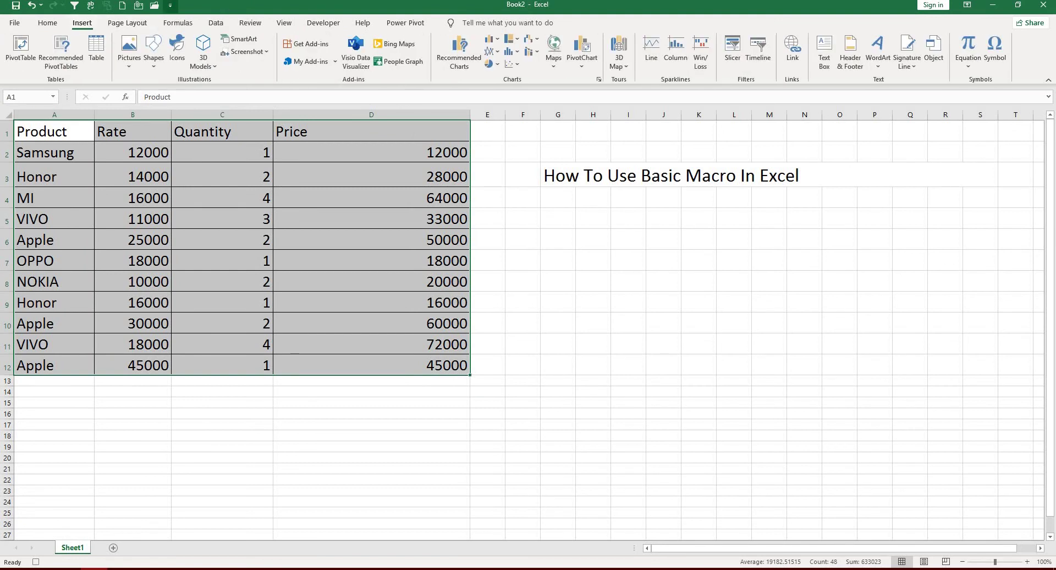
{"action": "left_click", "coordinate": [537, 54]}
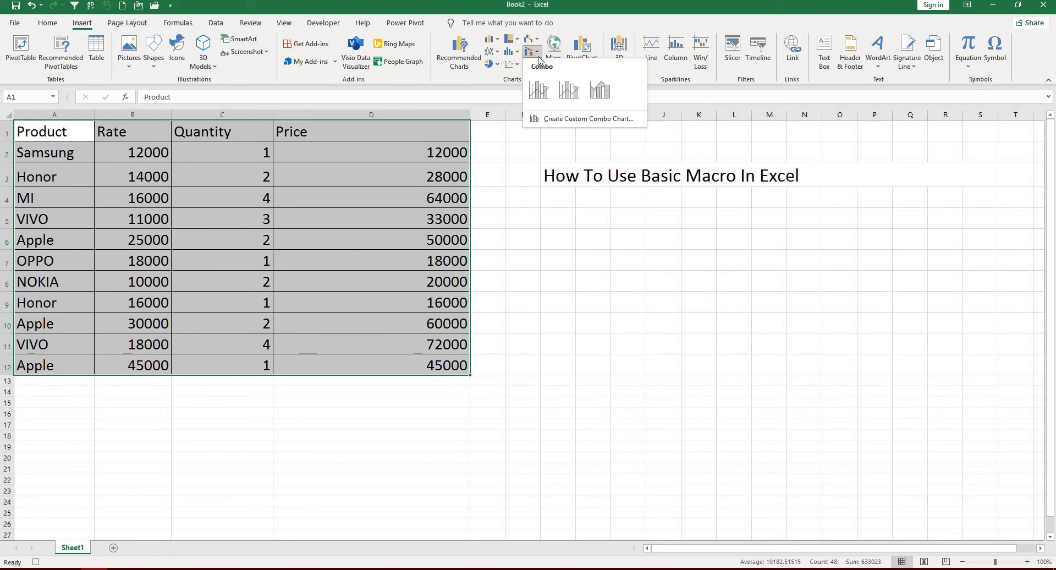
{"action": "left_click", "coordinate": [516, 97]}
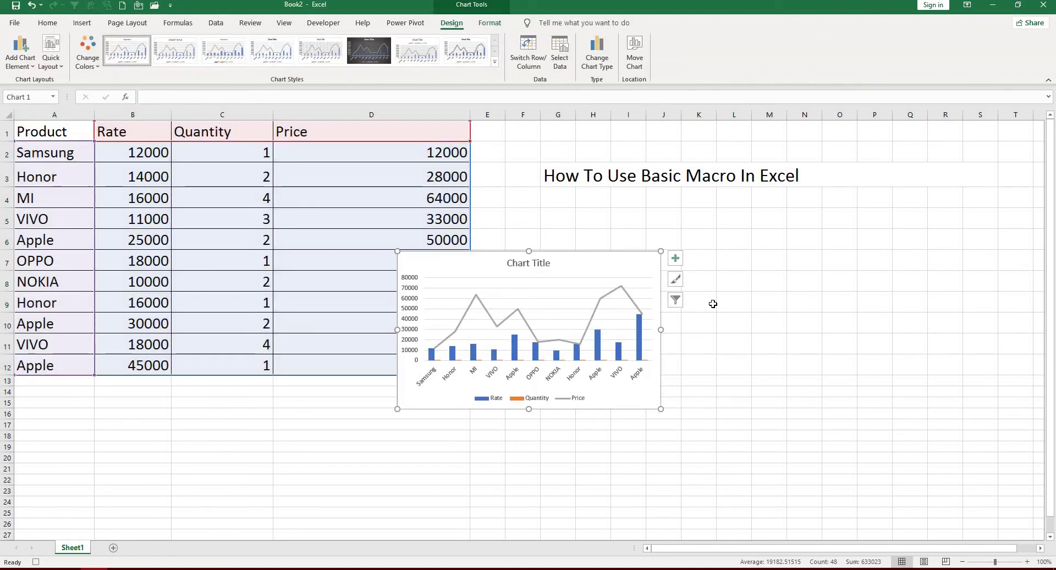
- Move the new chart beside the table and enlarge it
{"action": "left_click_drag", "start_coordinate": [586, 263], "coordinate": [722, 267]}
{"action": "left_click_drag", "start_coordinate": [799, 258], "coordinate": [857, 212]}
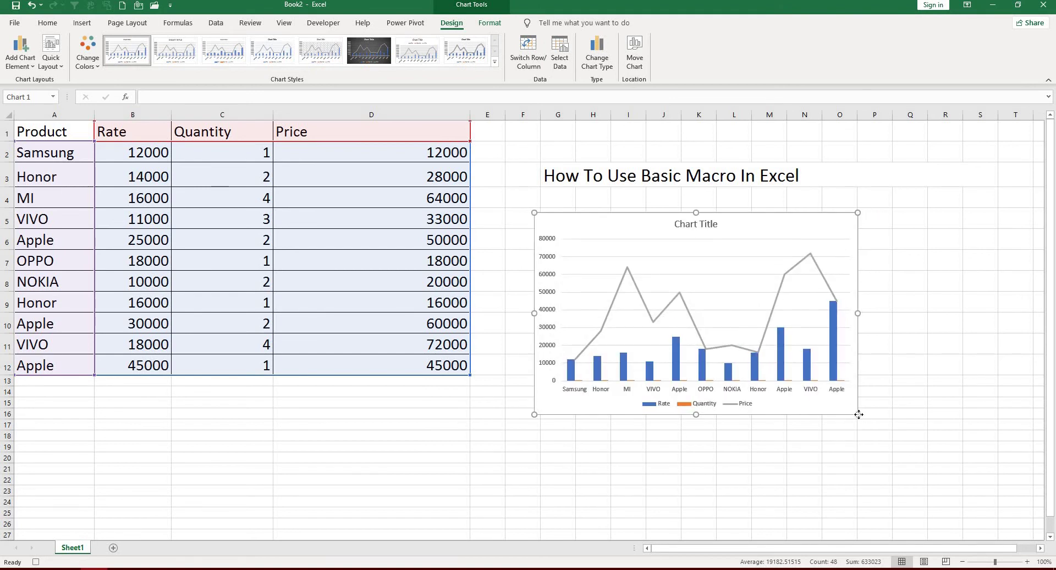
{"action": "left_click_drag", "start_coordinate": [854, 409], "coordinate": [859, 416]}
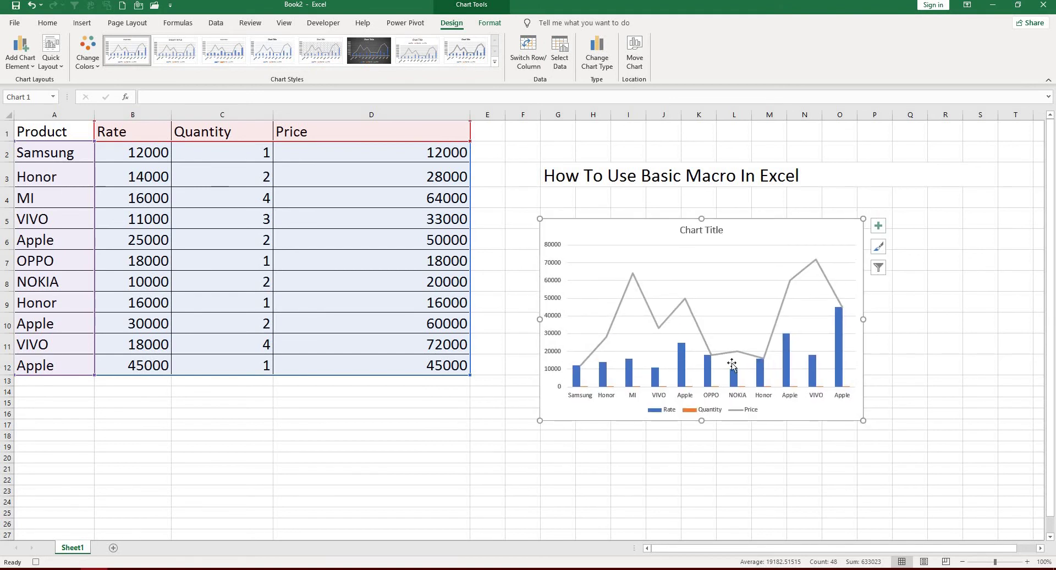
- Replace 'Chart Title' with 'Stock report average prices'
{"action": "left_click", "coordinate": [701, 230]}
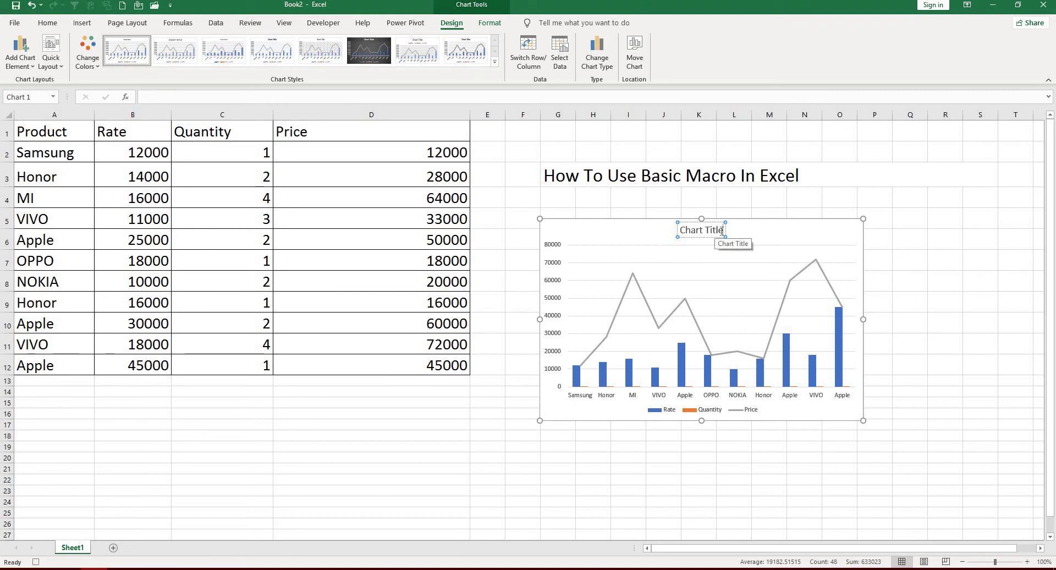
{"action": "key", "text": "BackSpace"}
{"action": "key", "text": "BackSpace"}
{"action": "key", "text": "BackSpace"}
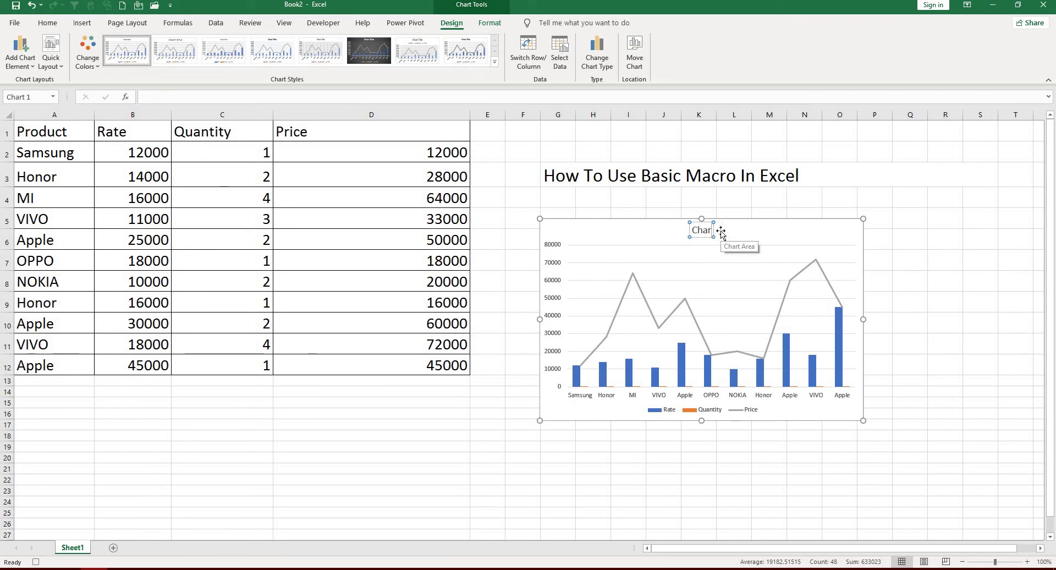
{"action": "key", "text": "BackSpace"}
{"action": "key", "text": "BackSpace"}
{"action": "type", "text": "Stock"}
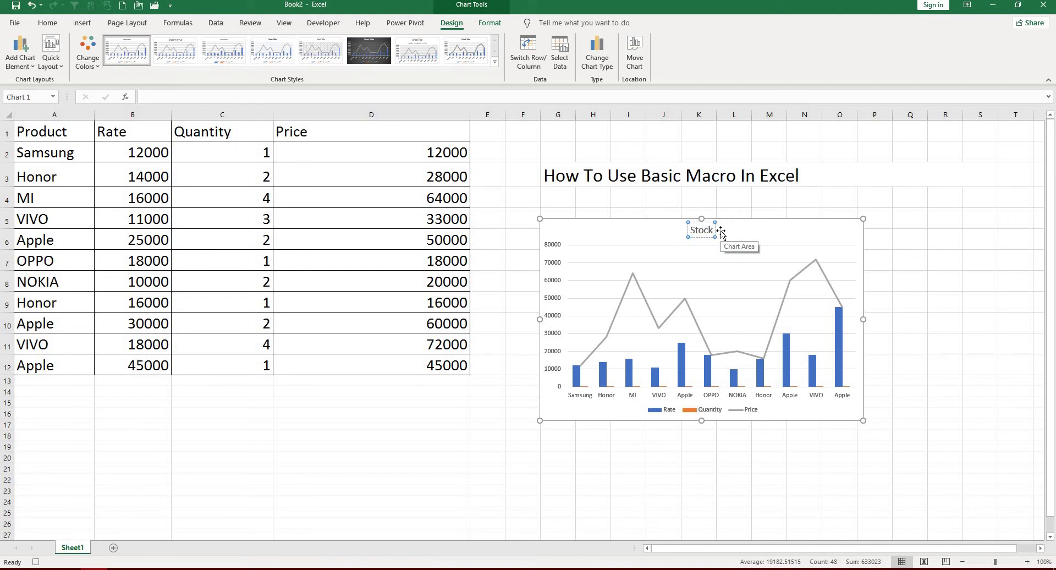
{"action": "type", "text": " repo"}
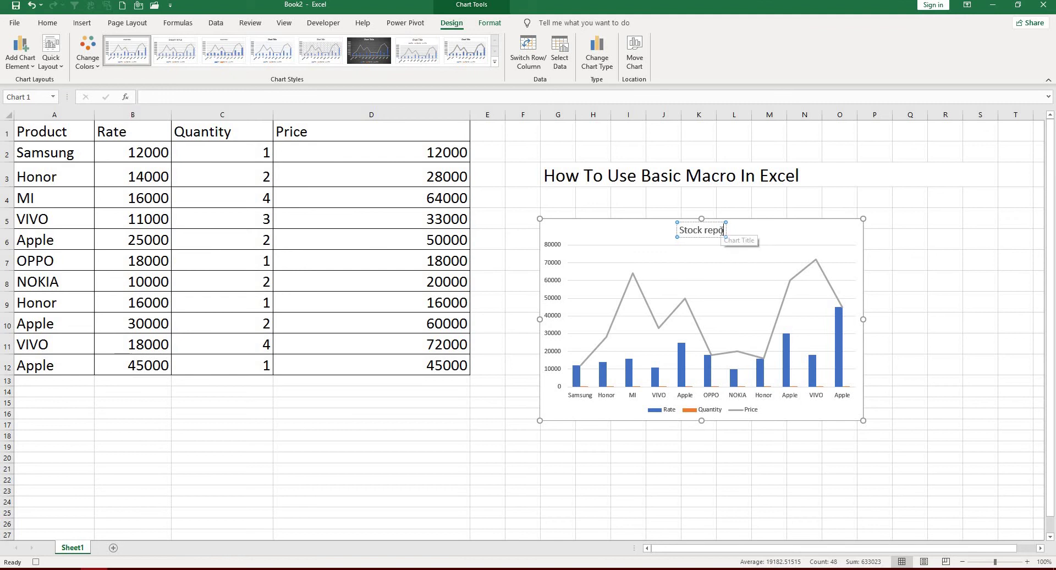
{"action": "type", "text": "rt averag"}
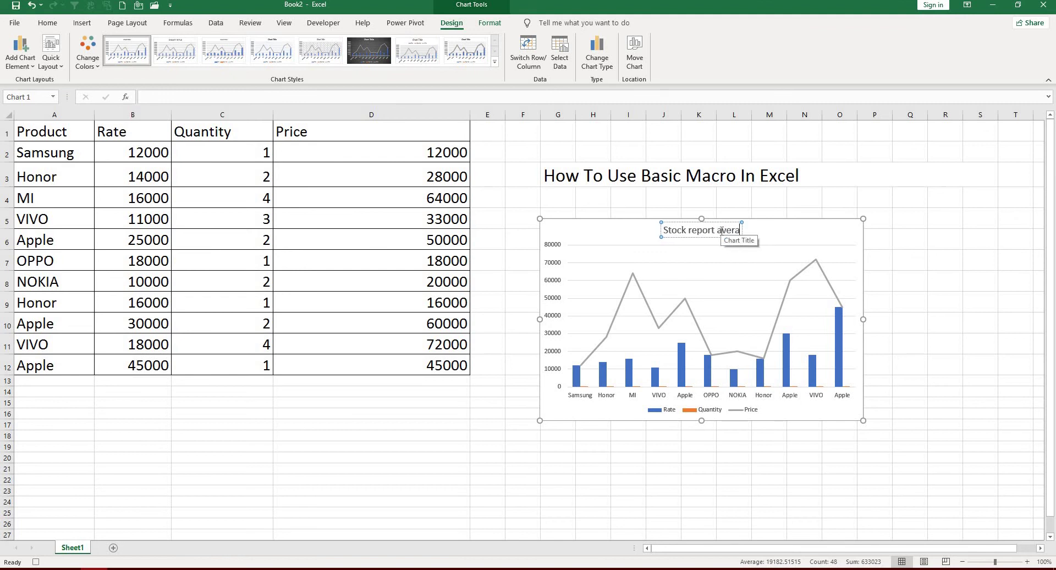
{"action": "type", "text": "e pri"}
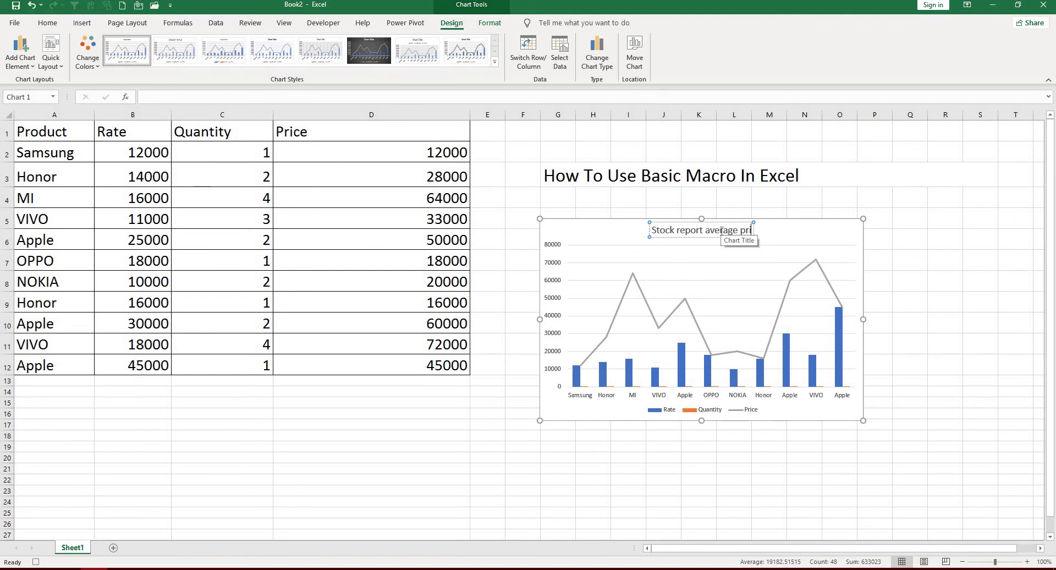
{"action": "type", "text": "ces"}
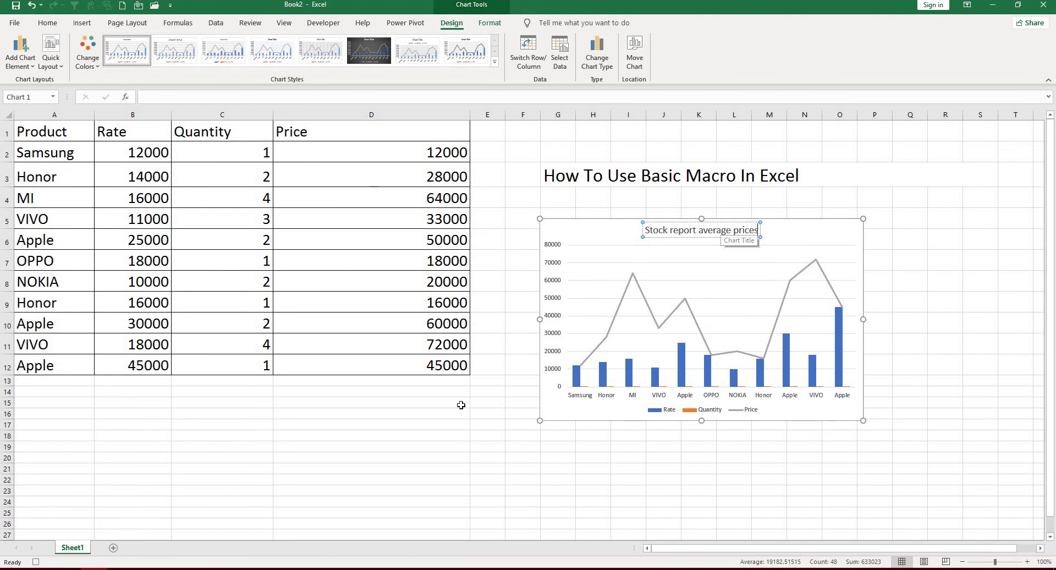
- Fill the plot area light blue-grey and colour the Price line yellow
{"action": "left_click", "coordinate": [688, 290]}
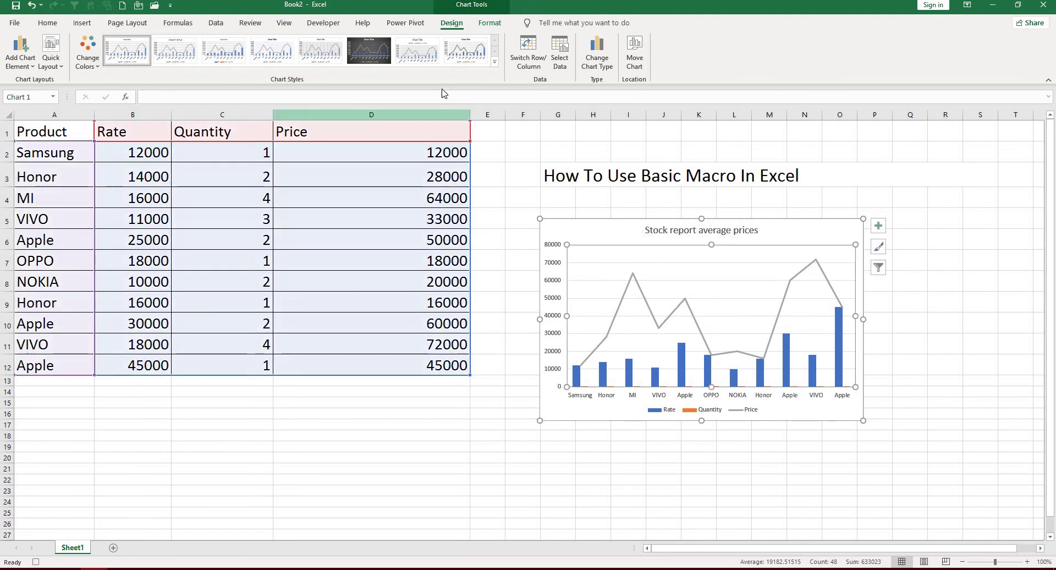
{"action": "left_click", "coordinate": [487, 25]}
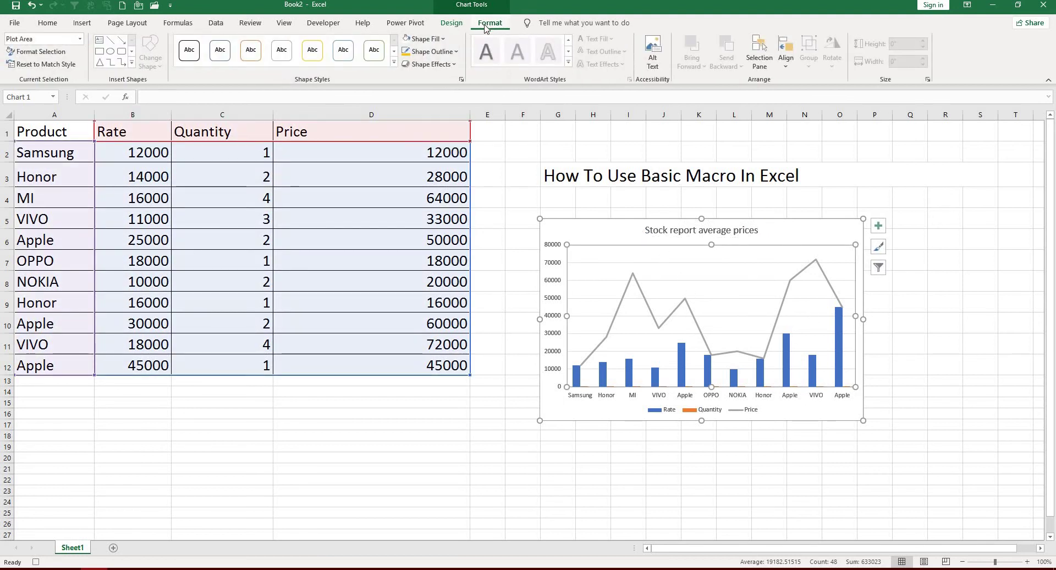
{"action": "left_click", "coordinate": [443, 40]}
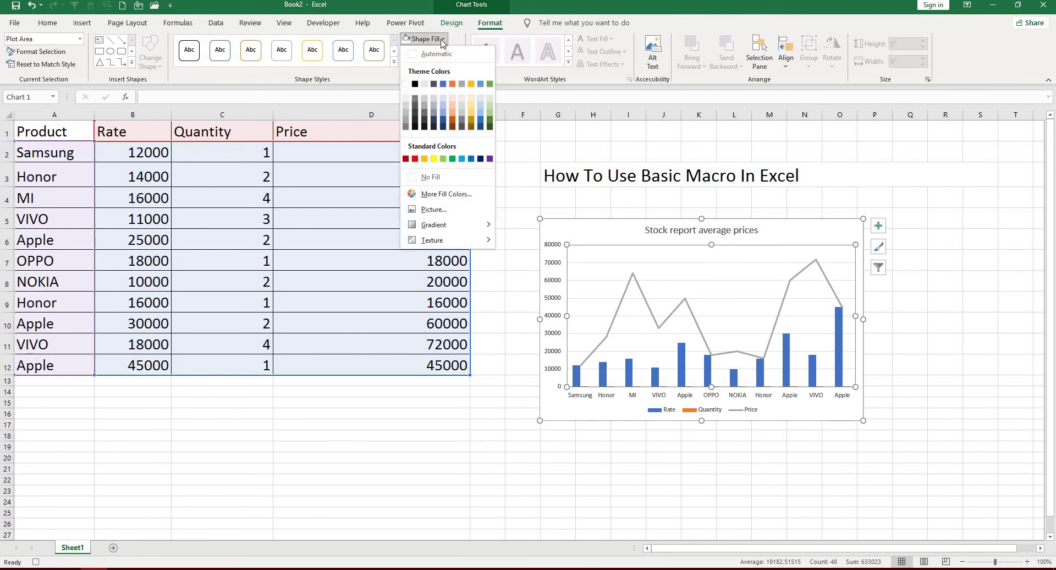
{"action": "left_click", "coordinate": [434, 101]}
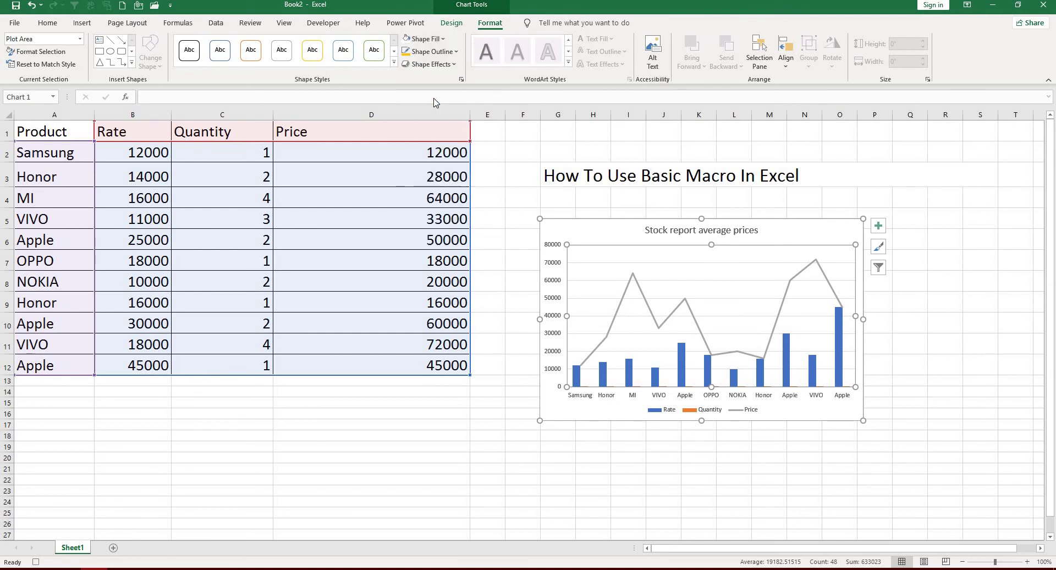
{"action": "left_click", "coordinate": [686, 304]}
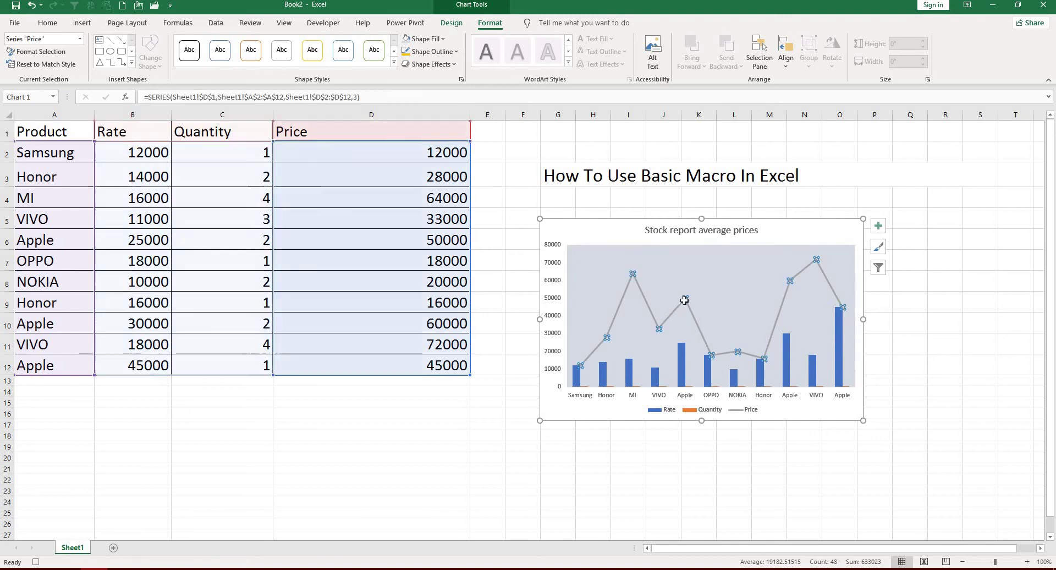
{"action": "left_click", "coordinate": [455, 51]}
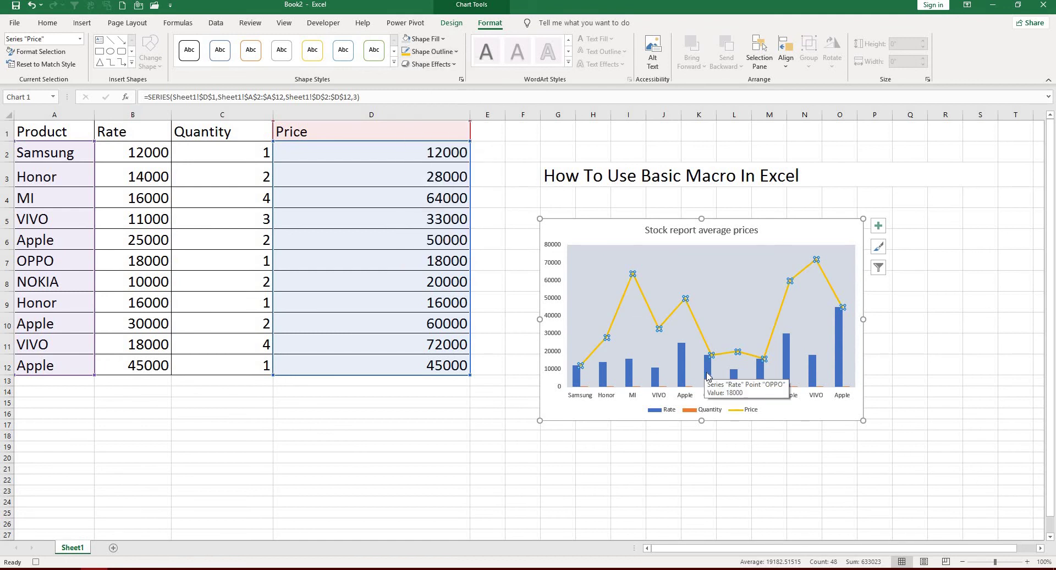
- Add data labels to the Rate columns
{"action": "mouse_move", "coordinate": [709, 373]}
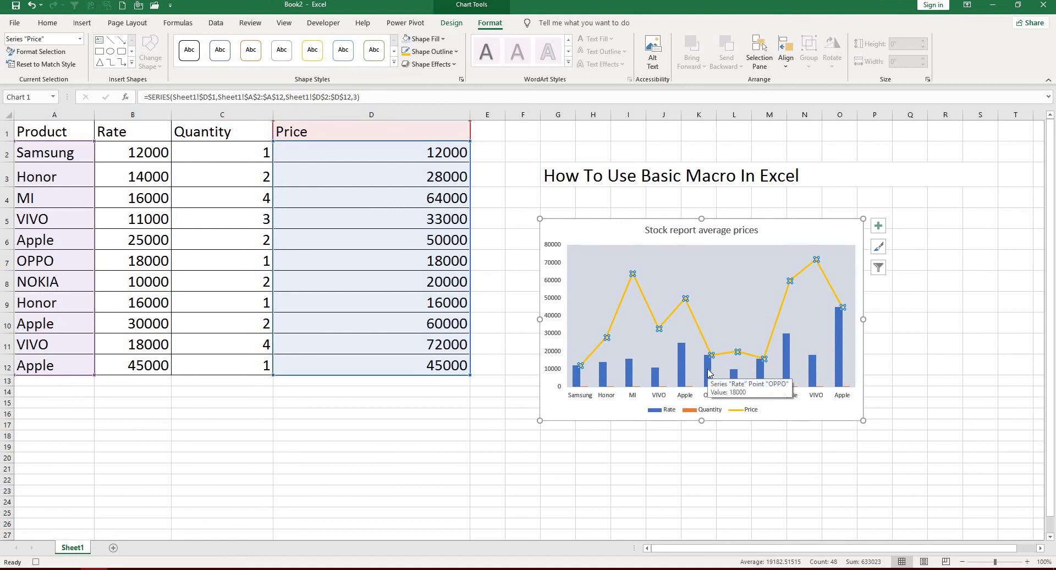
{"action": "left_click", "coordinate": [709, 373]}
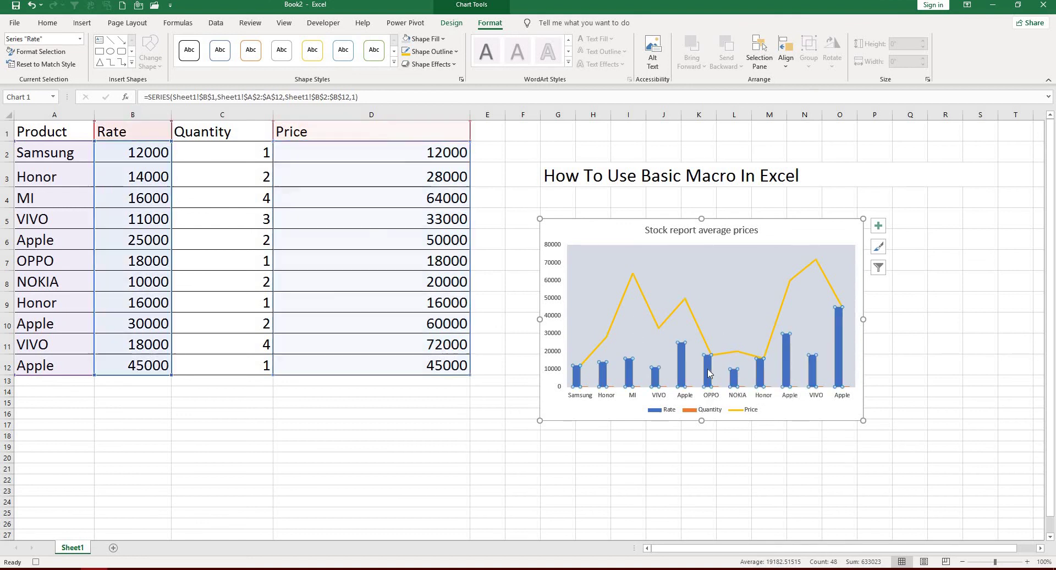
{"action": "right_click", "coordinate": [709, 373]}
{"action": "left_click", "coordinate": [736, 458]}
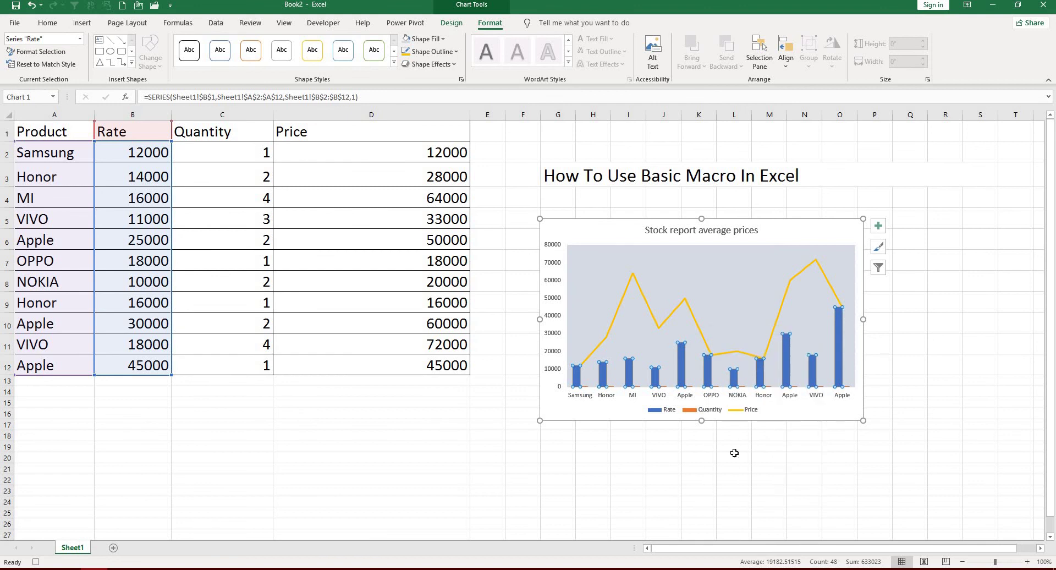
{"action": "left_click", "coordinate": [696, 304]}
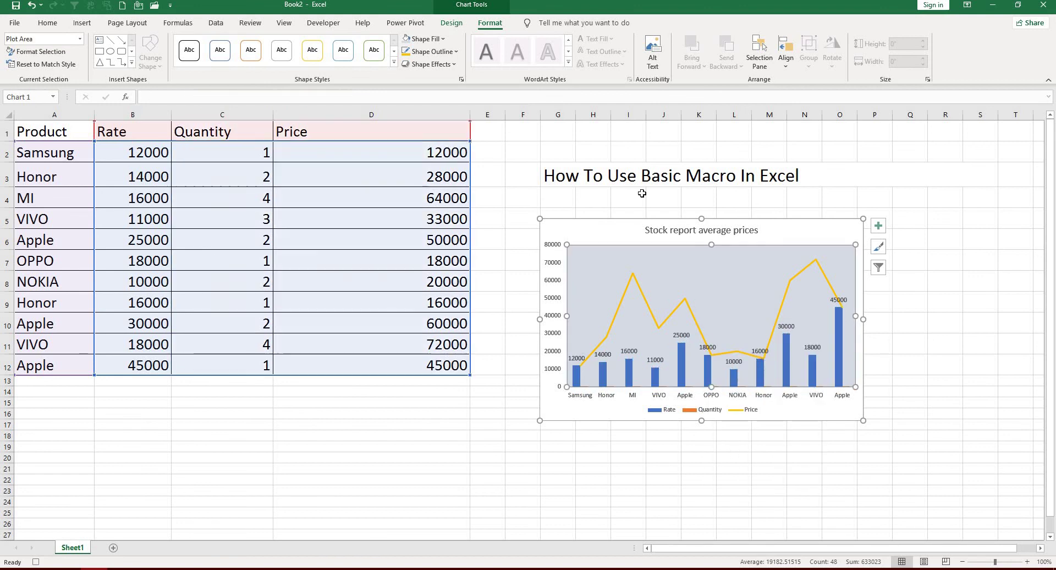
- Stop recording the stockreport macro and enlarge the chart beside the table
{"action": "left_click", "coordinate": [336, 23]}
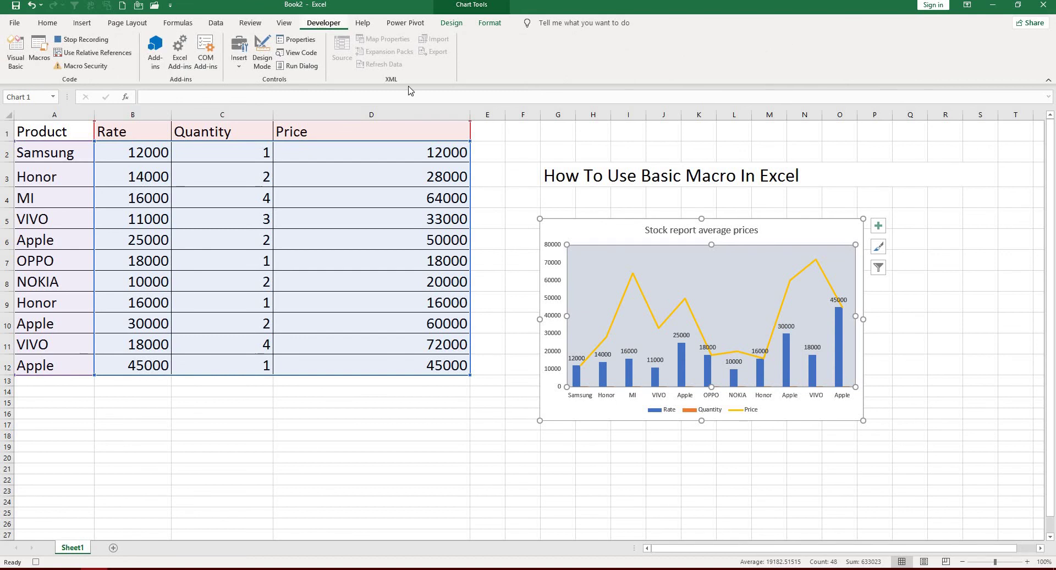
{"action": "left_click", "coordinate": [104, 42]}
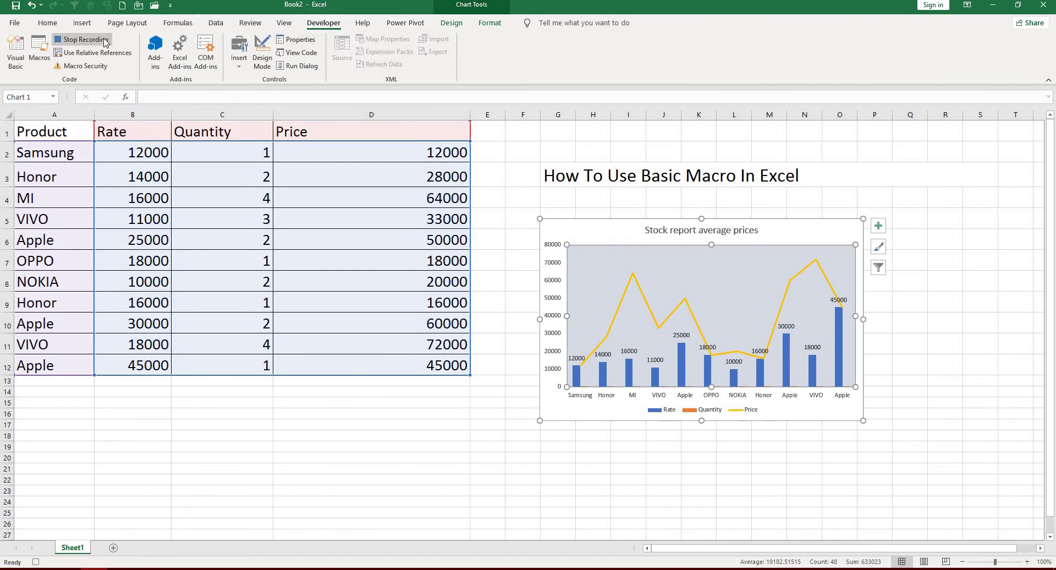
{"action": "key", "text": "ctrl+shift+m"}
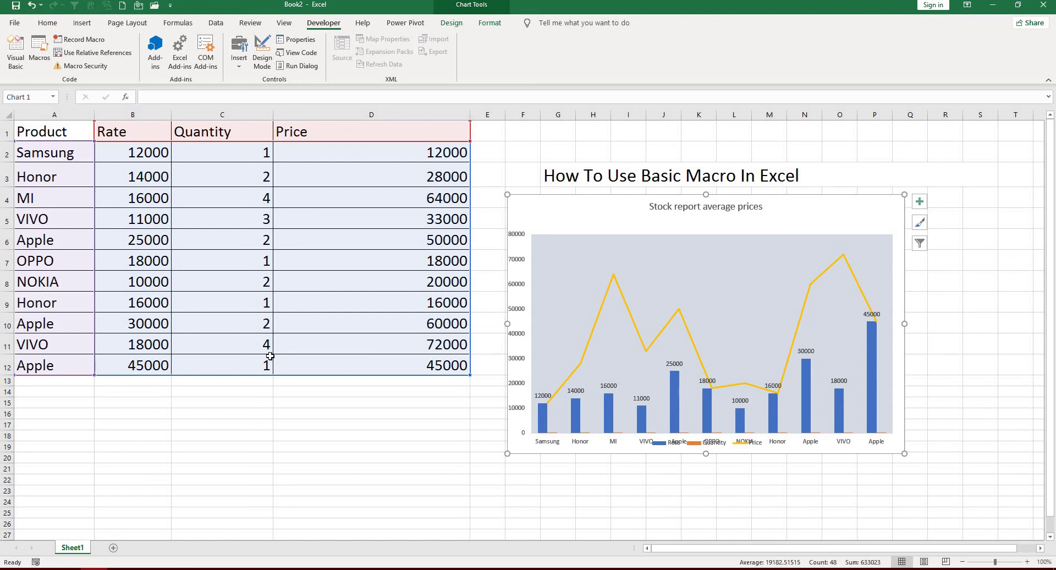
- Delete the chart, select cell A6, and rerun the macro with Ctrl+Shift+M
{"action": "key", "text": "Delete"}
{"action": "left_click", "coordinate": [51, 202]}
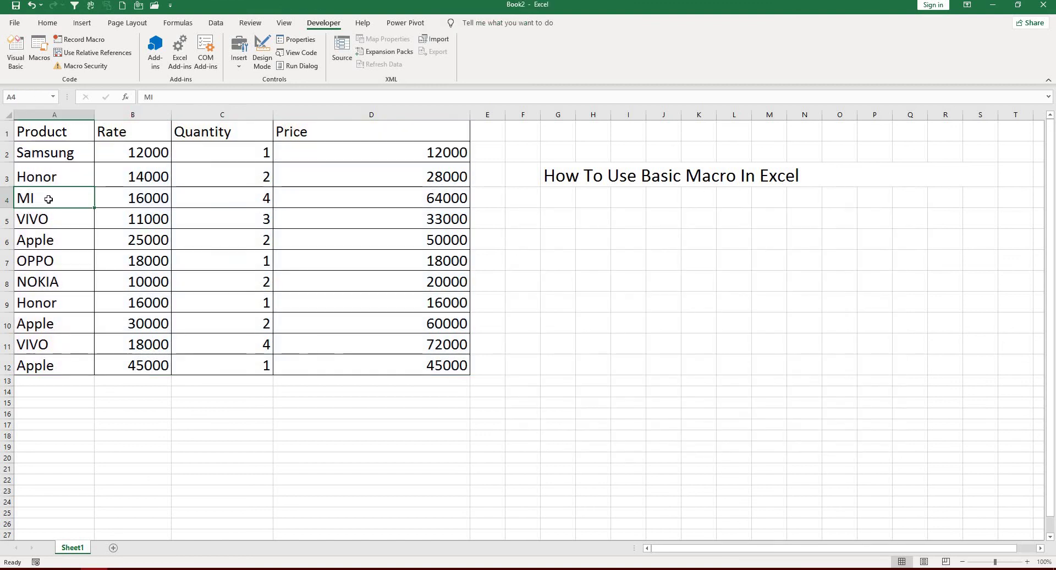
{"action": "left_click", "coordinate": [48, 239]}
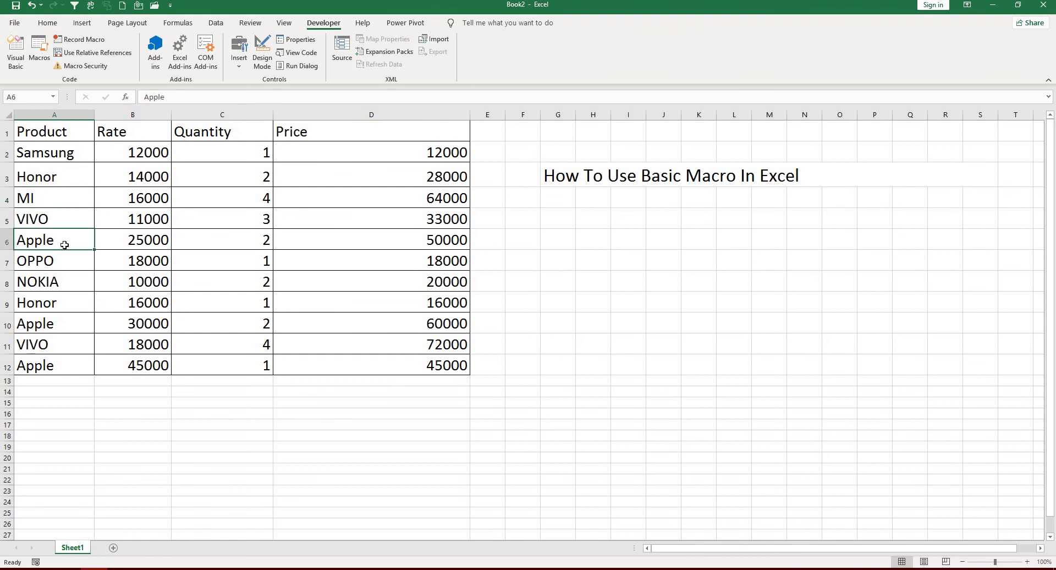
{"action": "key", "text": "ctrl+shift+m"}
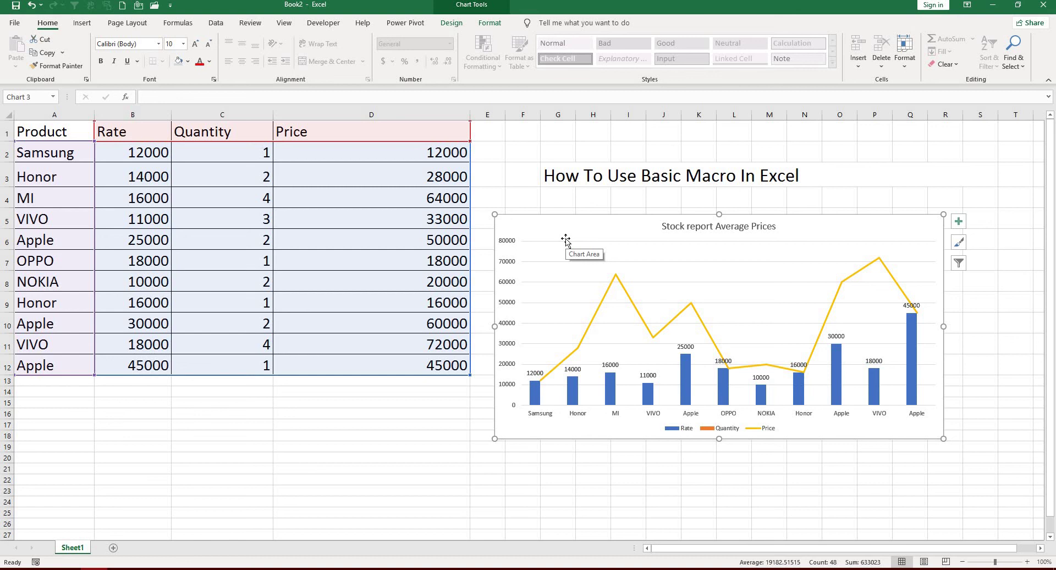
{"action": "left_click", "coordinate": [534, 392]}
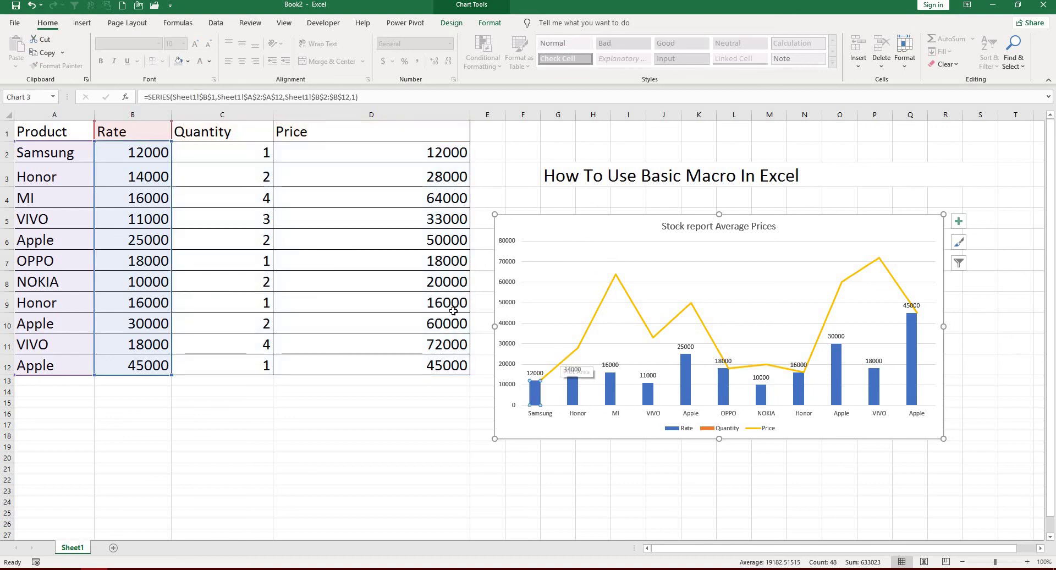